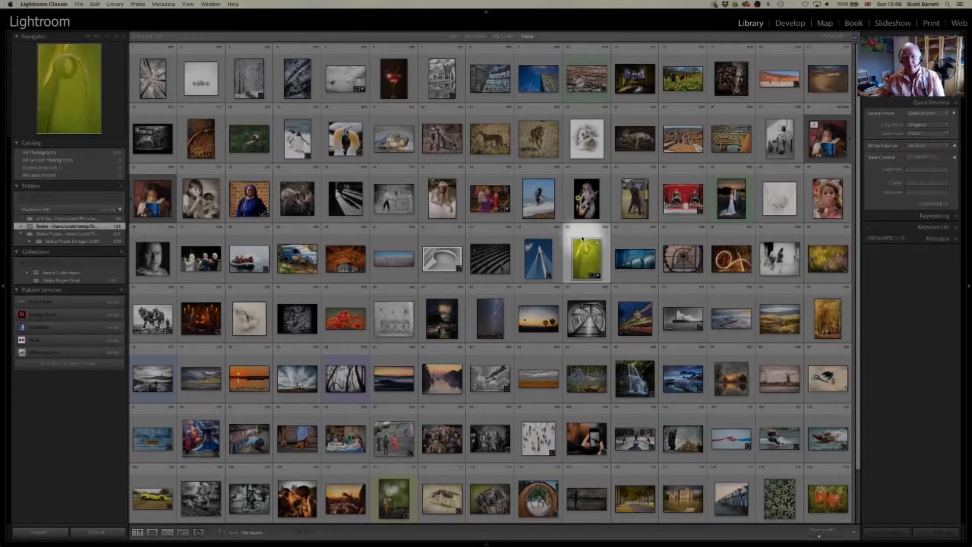
right_click(582, 237)
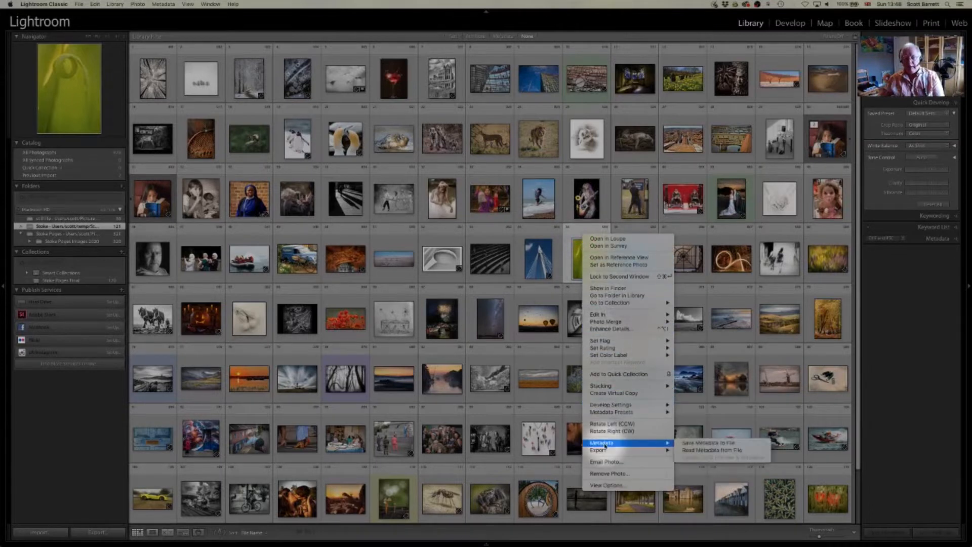
mouse_move(601, 451)
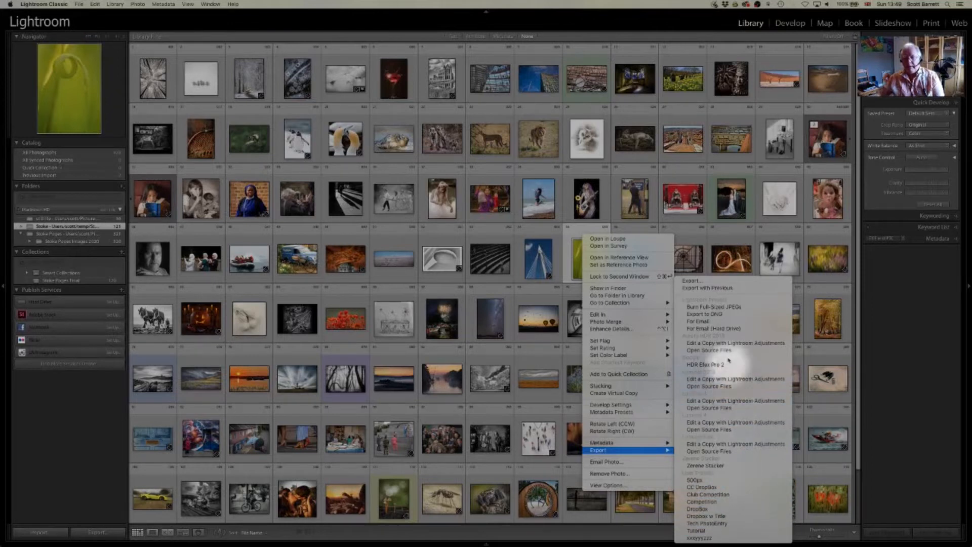
left_click(692, 281)
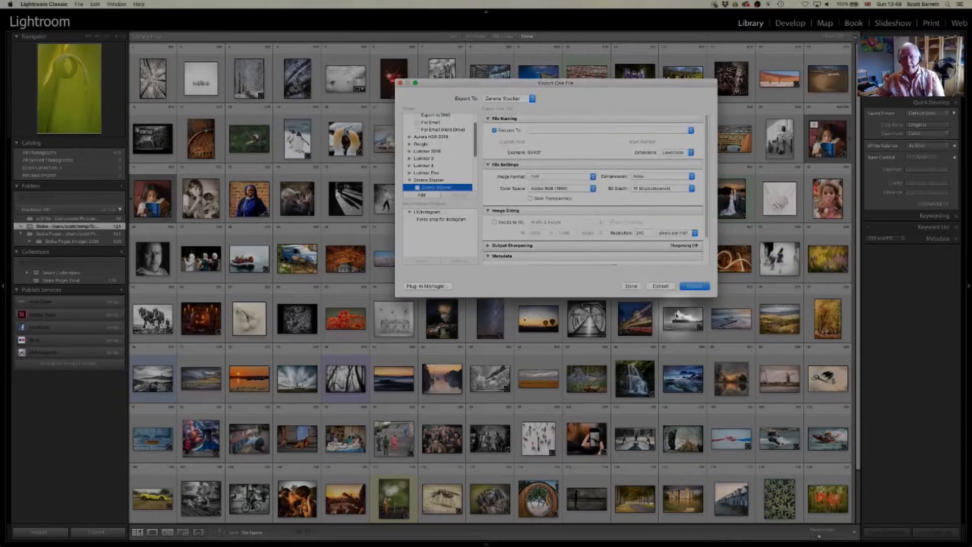
left_click(661, 286)
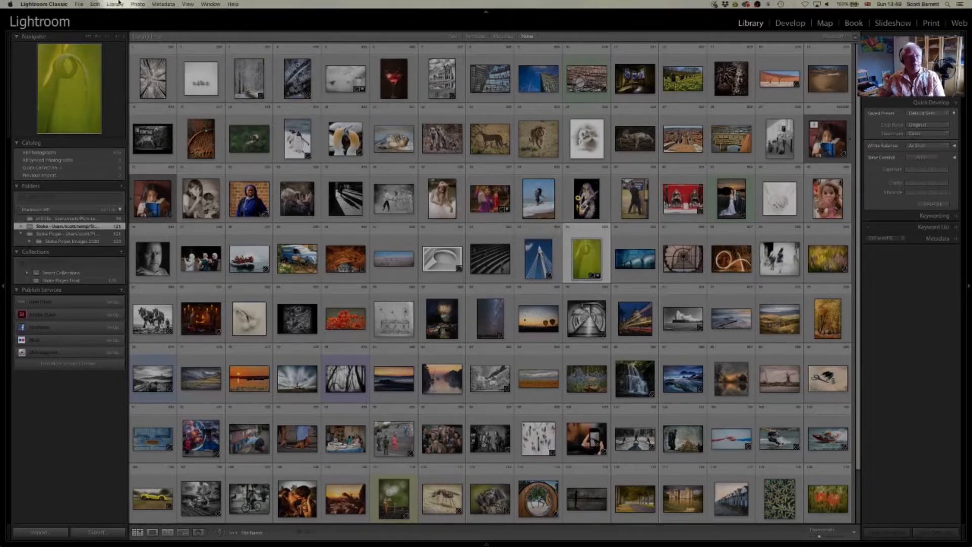
left_click(81, 5)
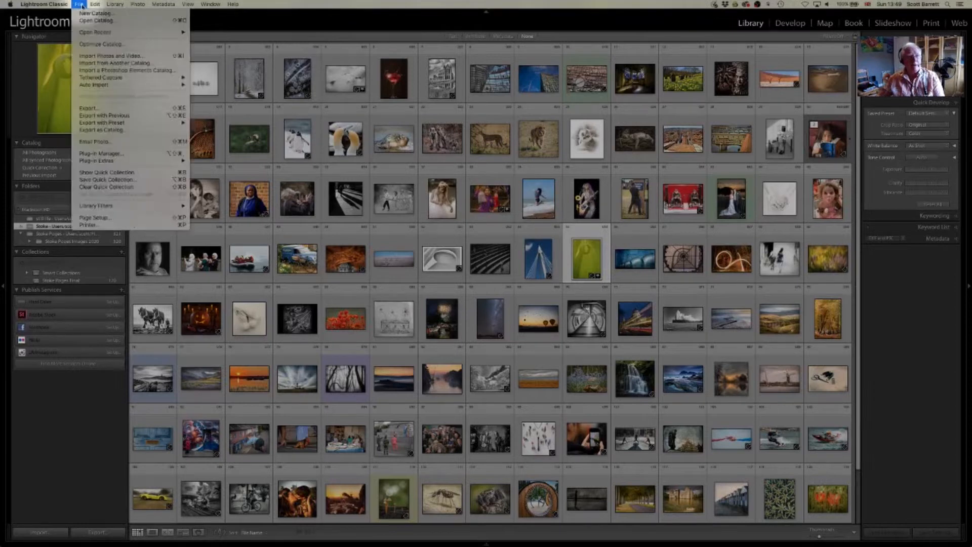
left_click(87, 108)
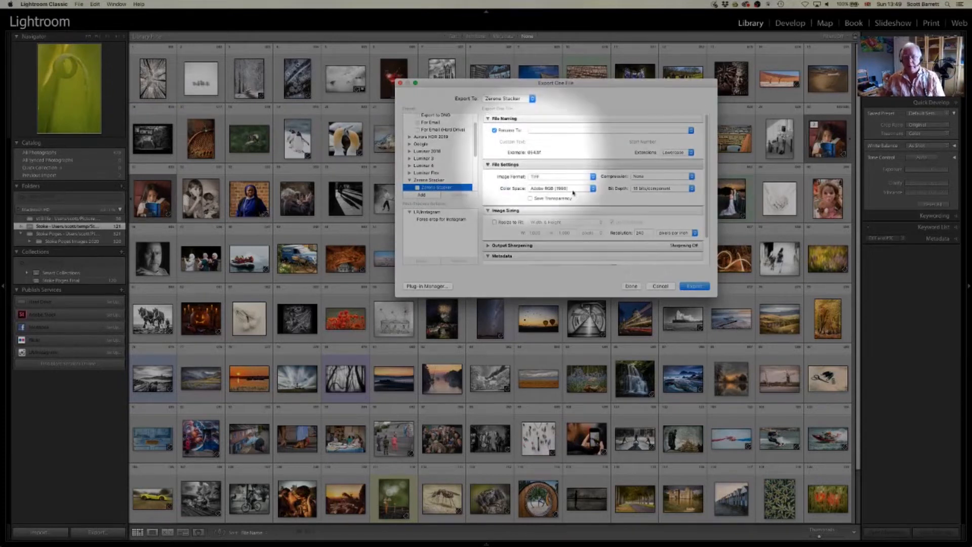
left_click(658, 286)
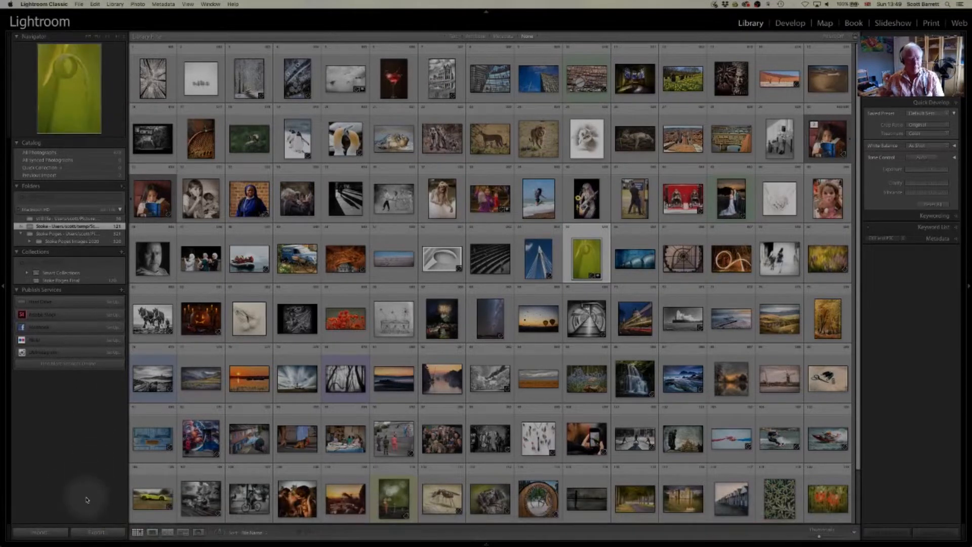
Step: Start exporting the selected green photo to the hard drive, with a specific folder as its export location
left_click(96, 532)
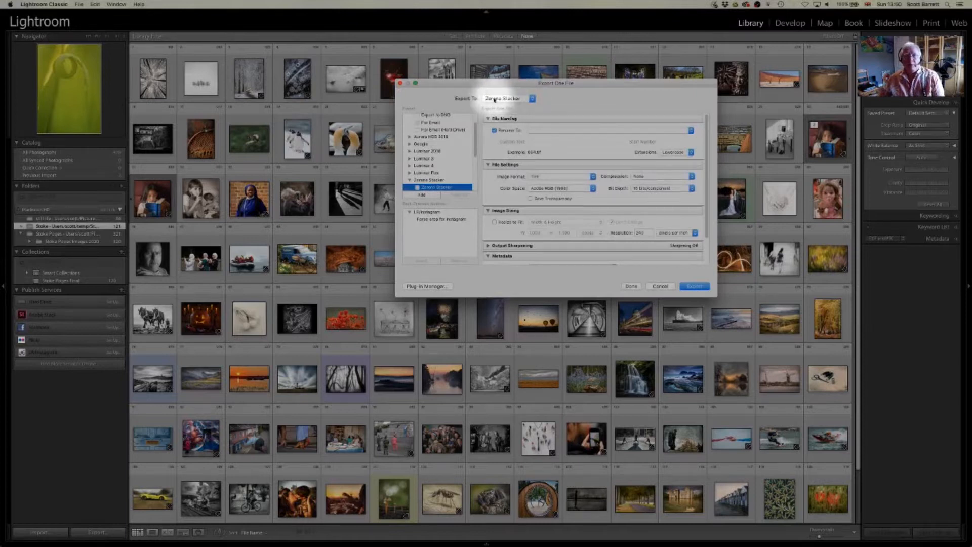
left_click(534, 99)
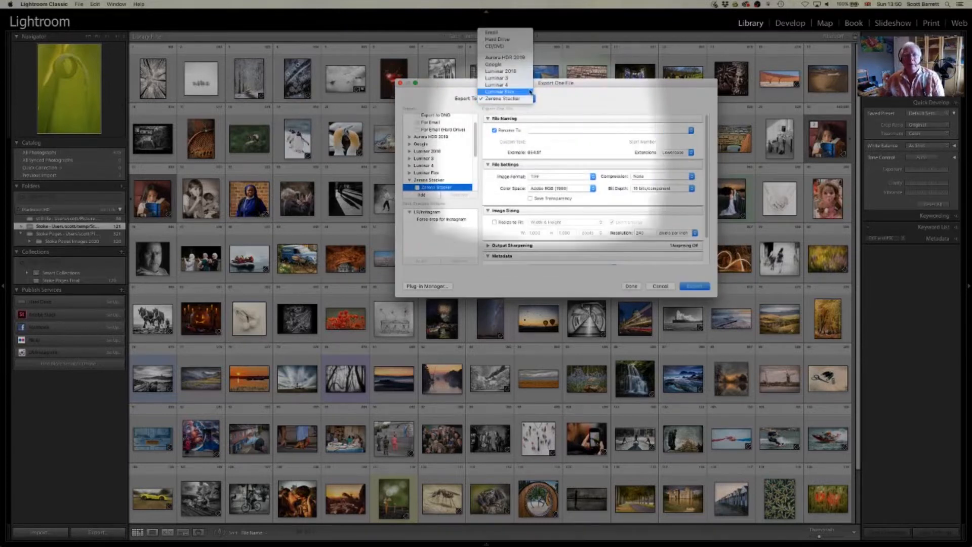
left_click(507, 40)
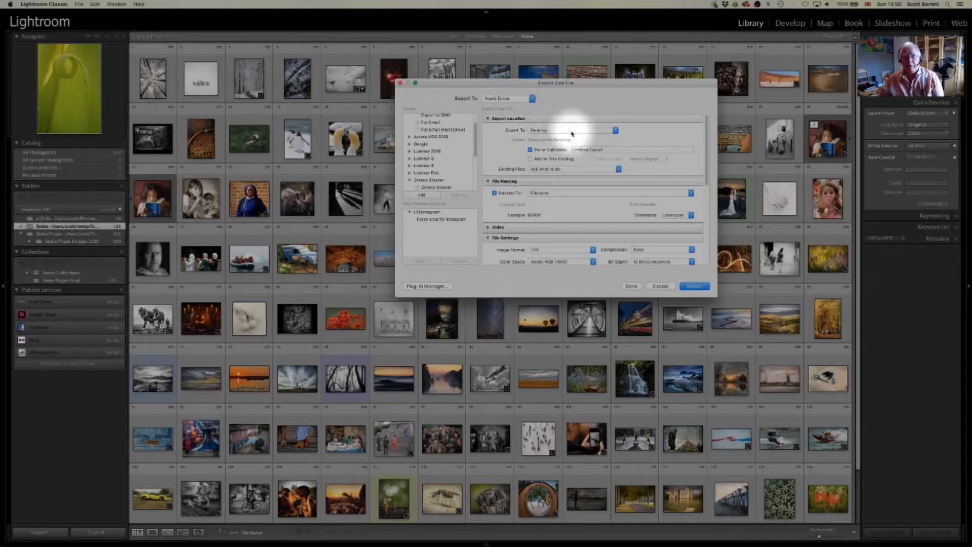
left_click(616, 131)
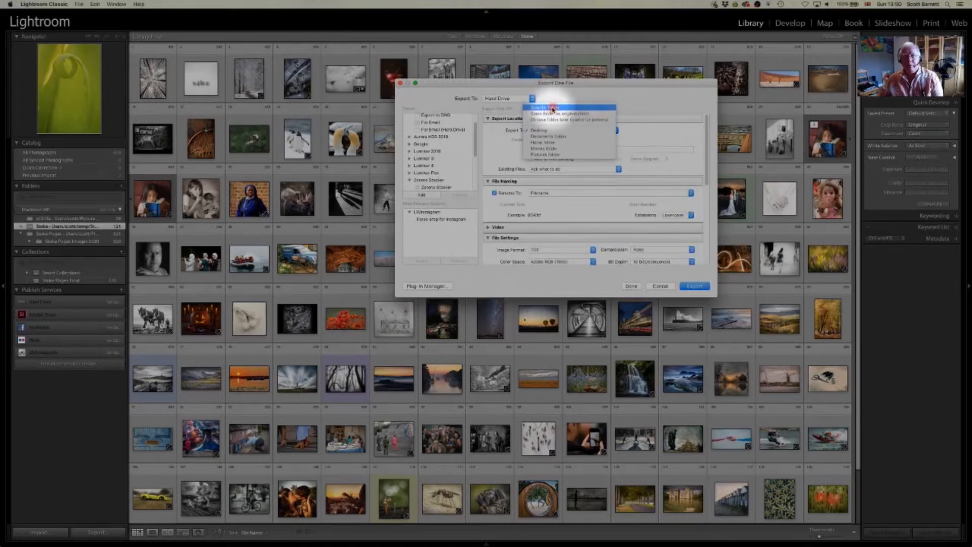
left_click(553, 108)
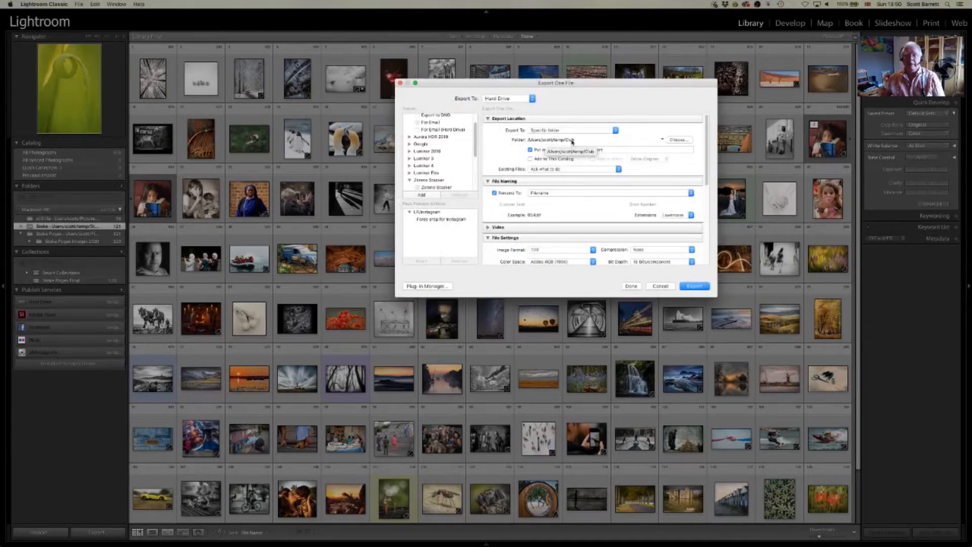
left_click(676, 141)
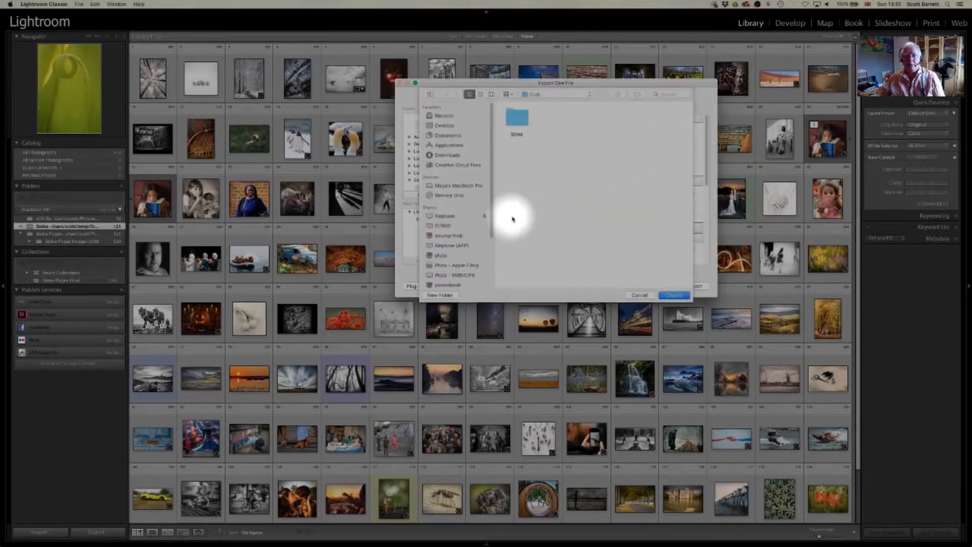
left_click(585, 94)
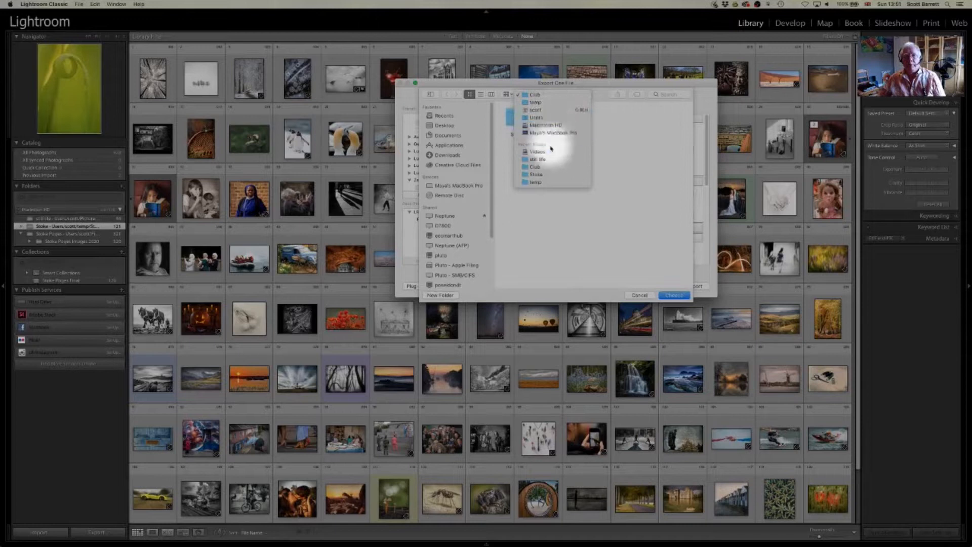
left_click(645, 294)
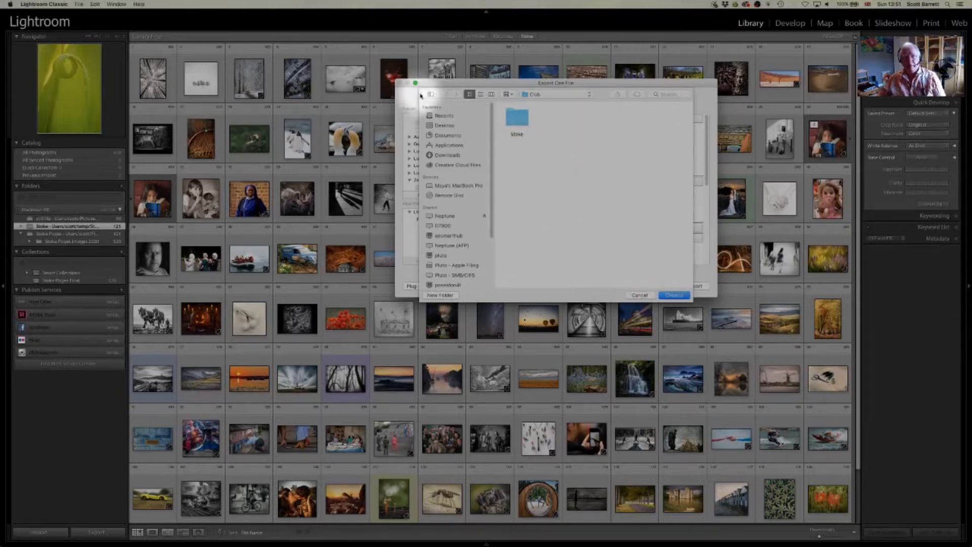
left_click(642, 295)
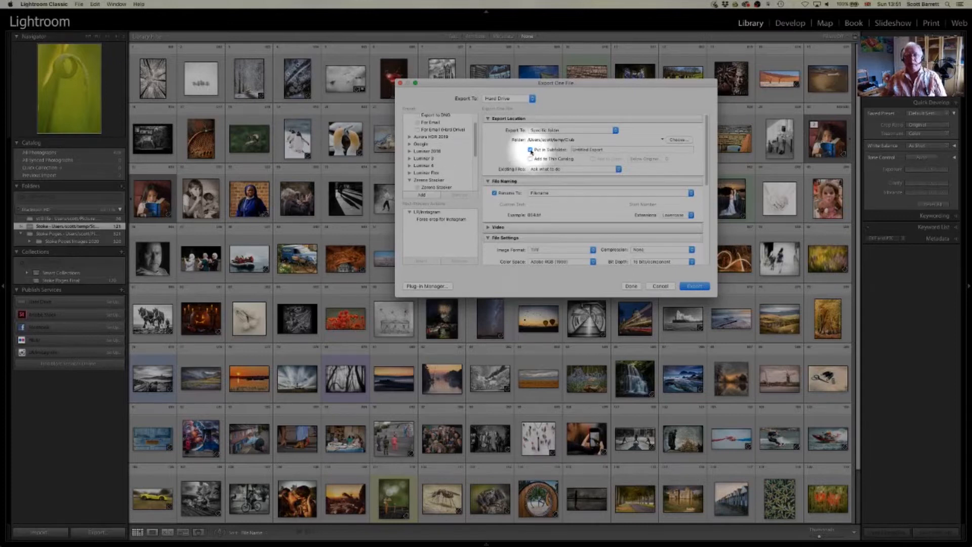
Step: Turn off the subfolder option and rename the export using Custom Name - Original File Number with the photographer's surname as custom text
left_click(530, 150)
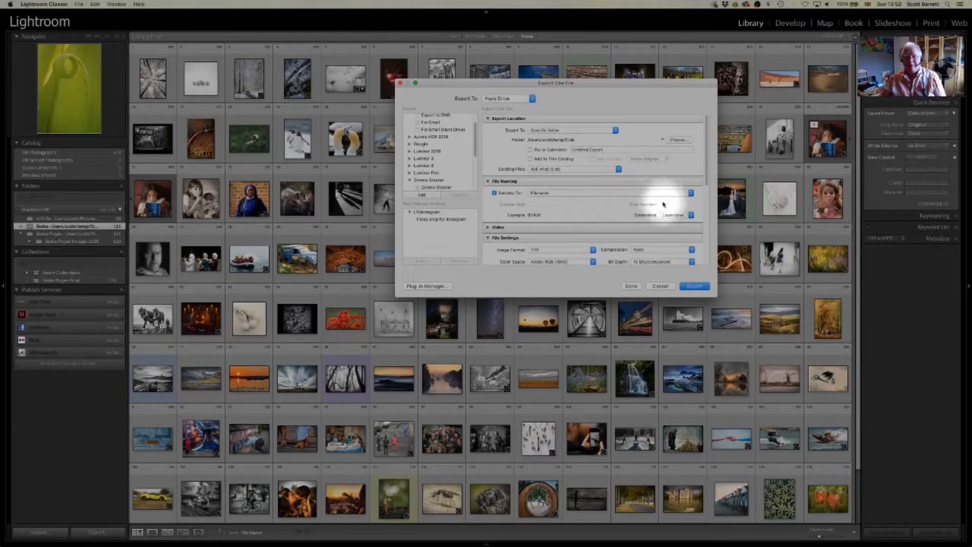
left_click(691, 193)
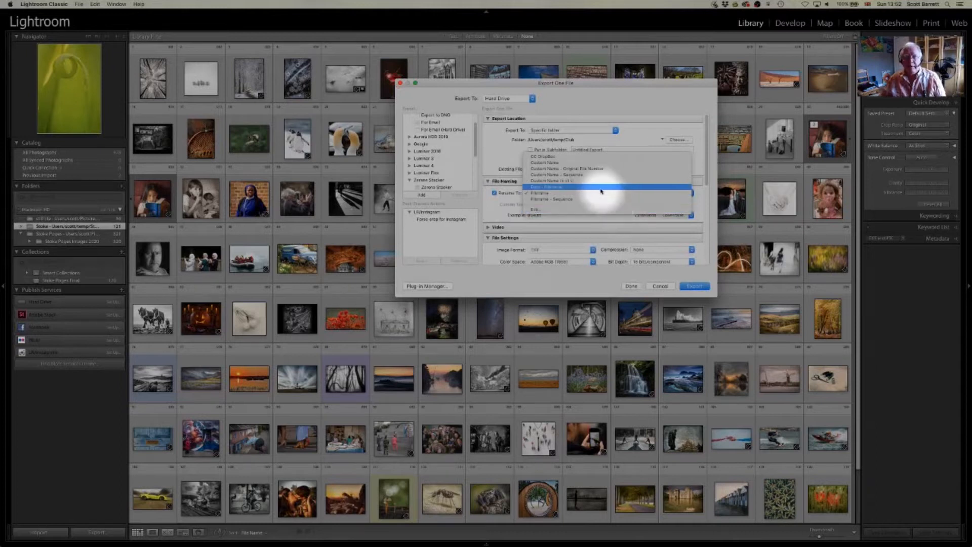
left_click(577, 169)
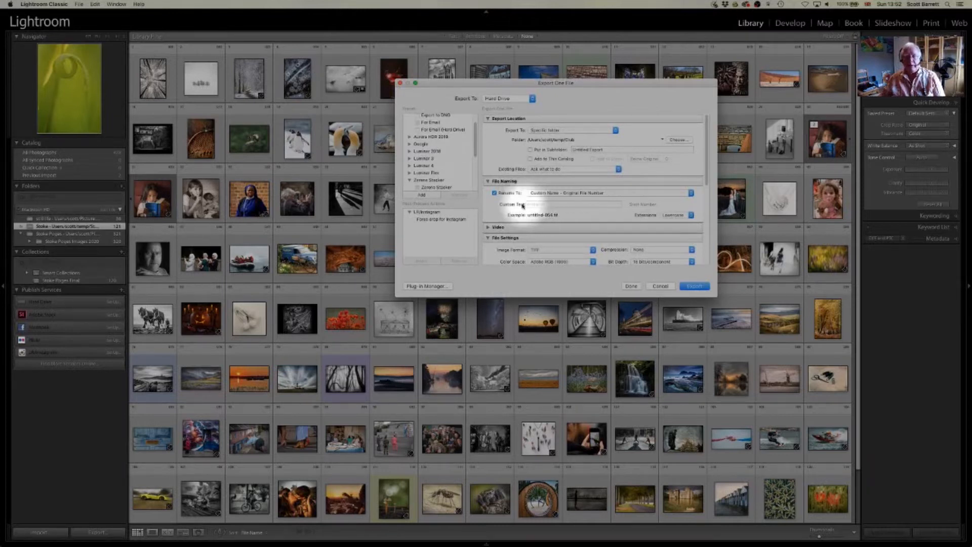
left_click(549, 205)
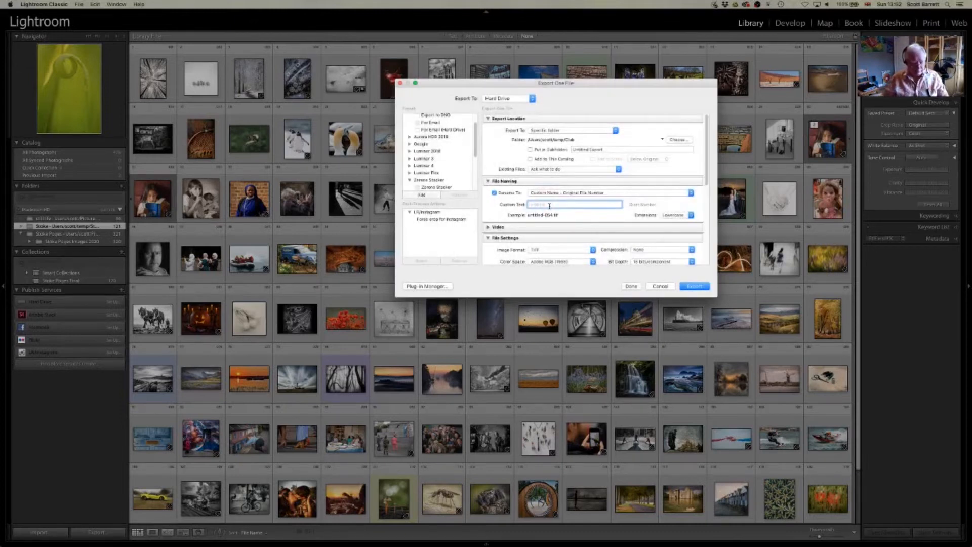
type("ba")
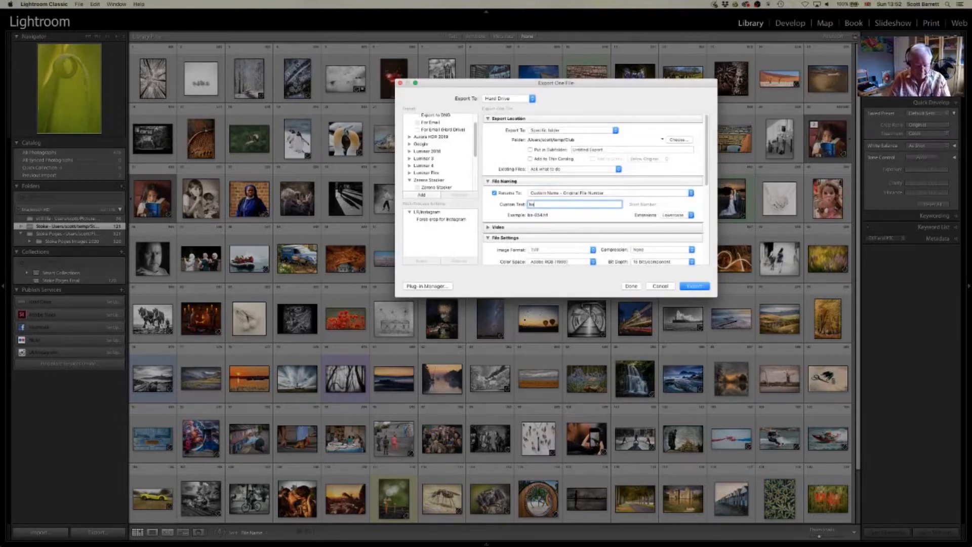
type("rrett")
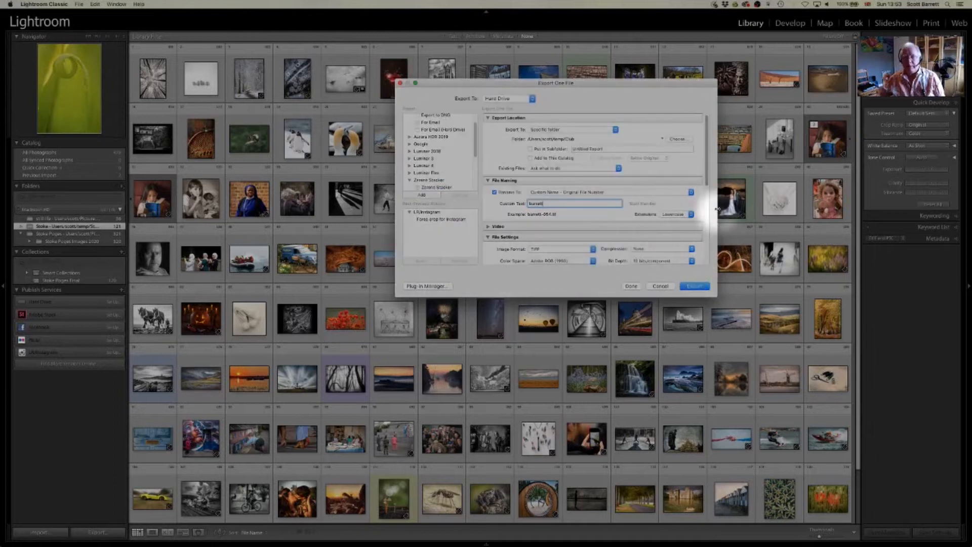
Step: Set the export file settings to JPEG format, sRGB color space and quality 90
left_click(708, 180)
left_click_drag(708, 180, 708, 207)
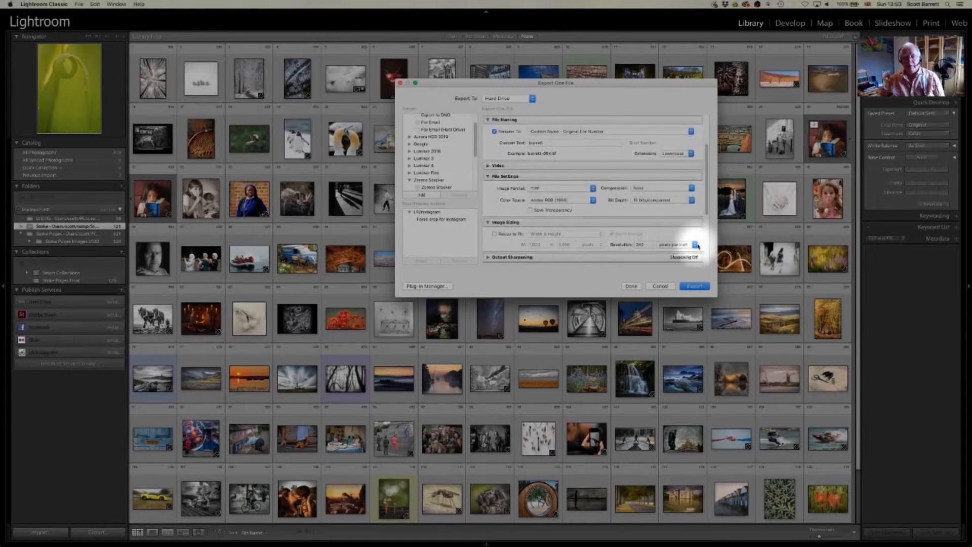
left_click(708, 211)
left_click_drag(708, 210, 707, 217)
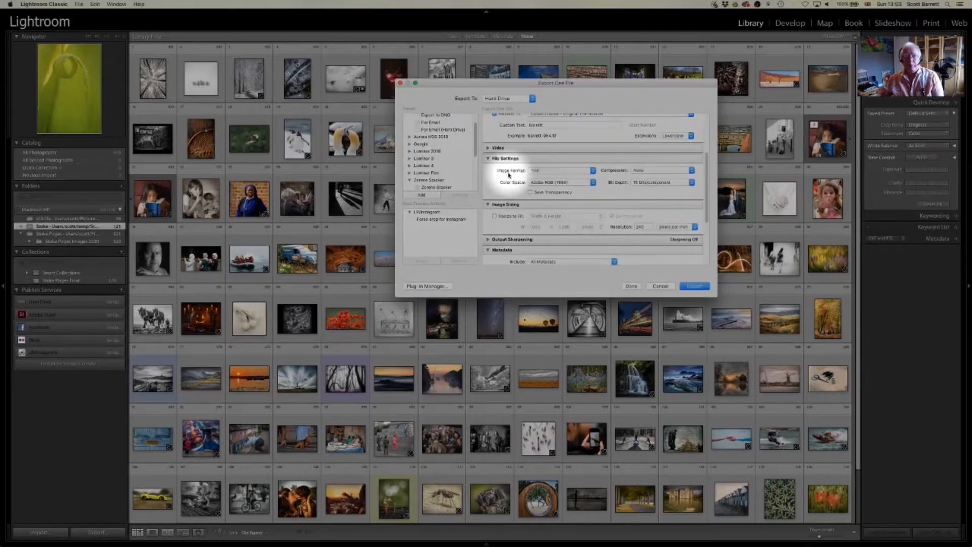
left_click(593, 171)
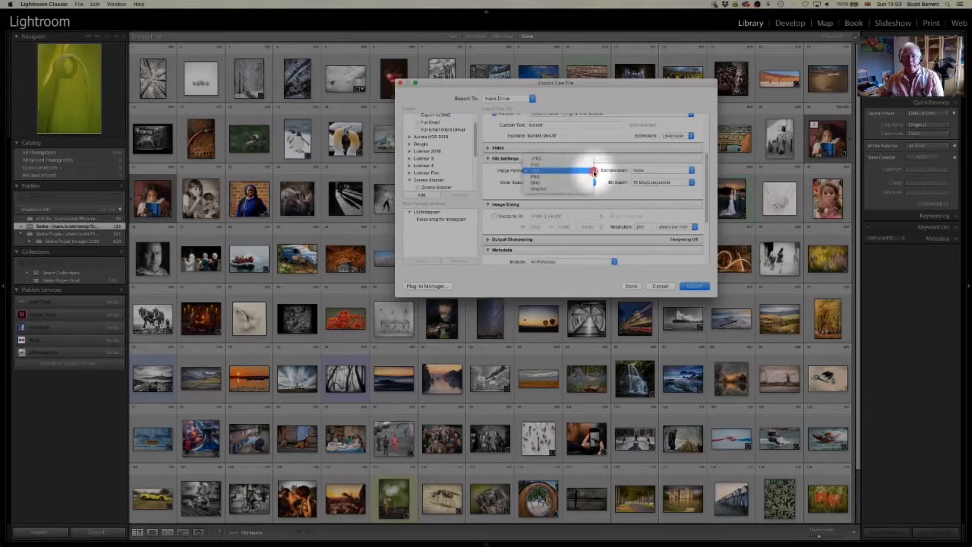
left_click(565, 159)
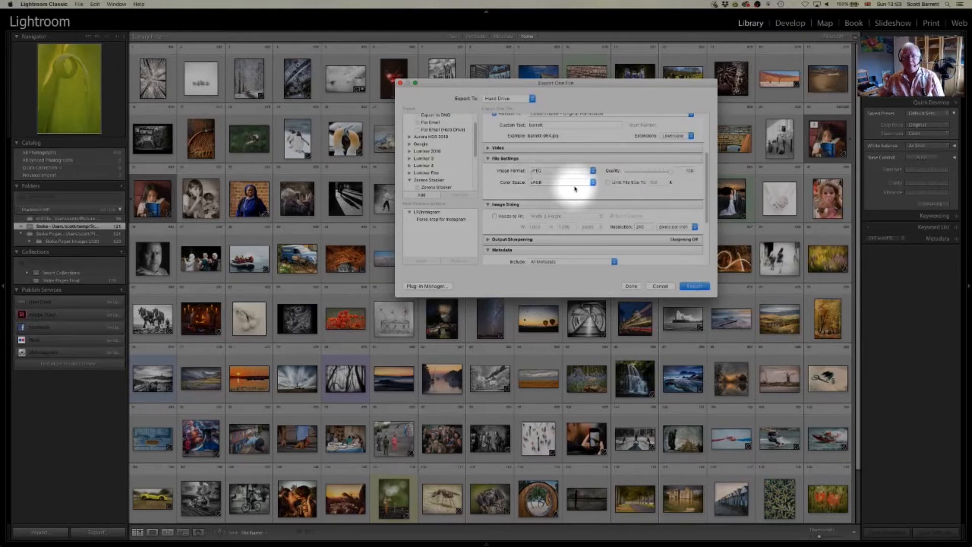
left_click(593, 183)
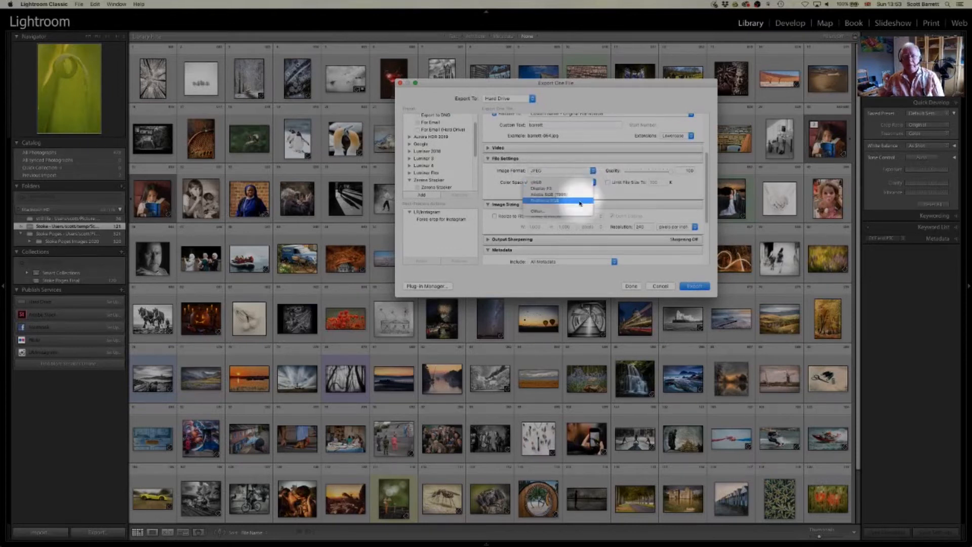
left_click(549, 183)
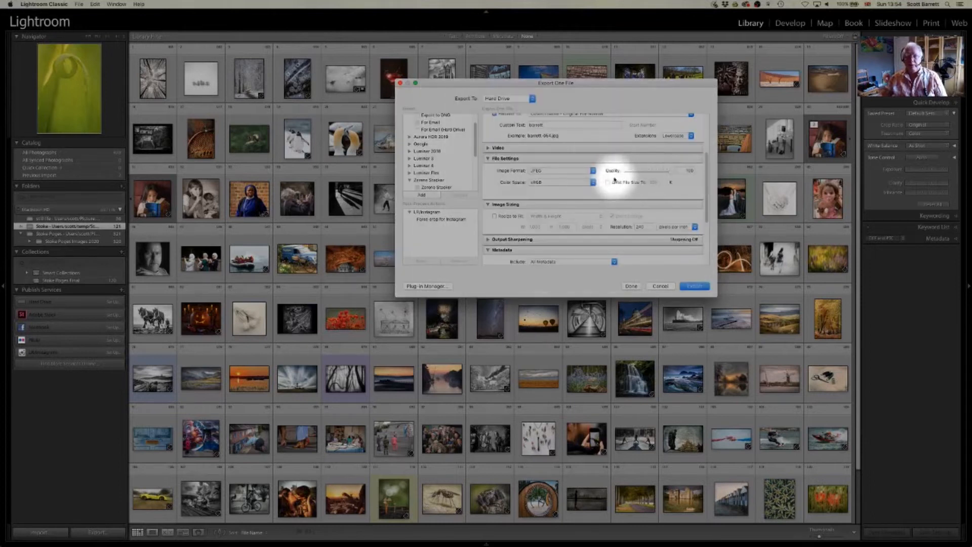
left_click(690, 170)
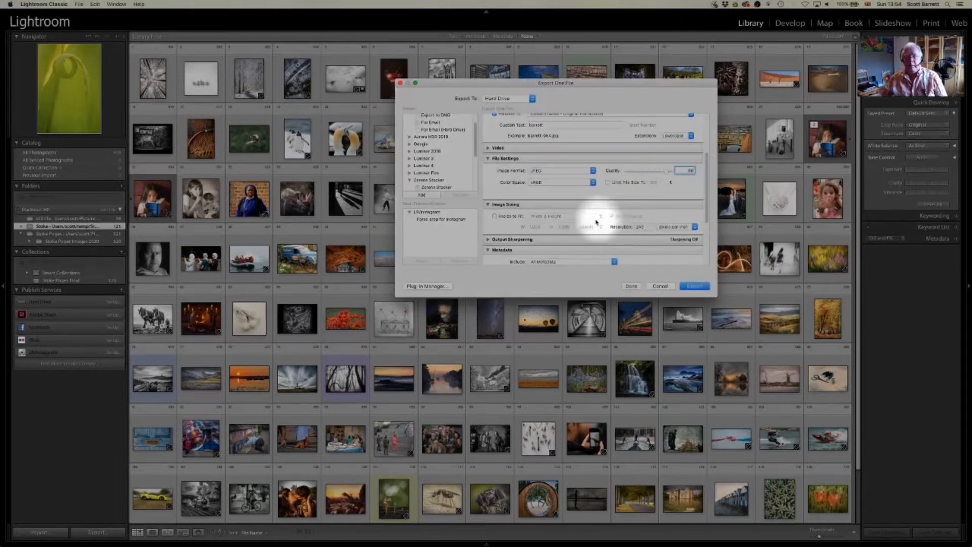
Step: Switch to Safari to check the competition rules for the projected image size limit, and return to Lightroom's export settings
left_click(529, 204)
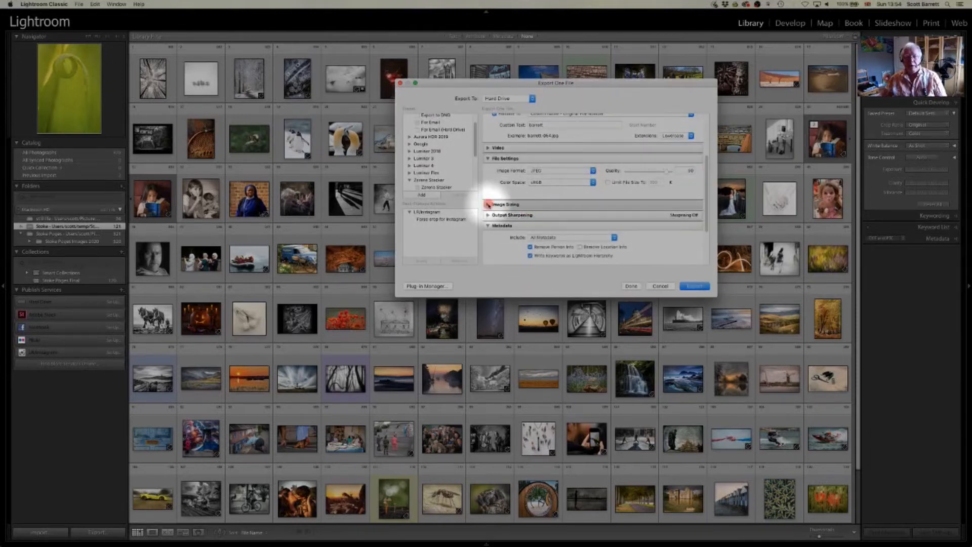
left_click(488, 204)
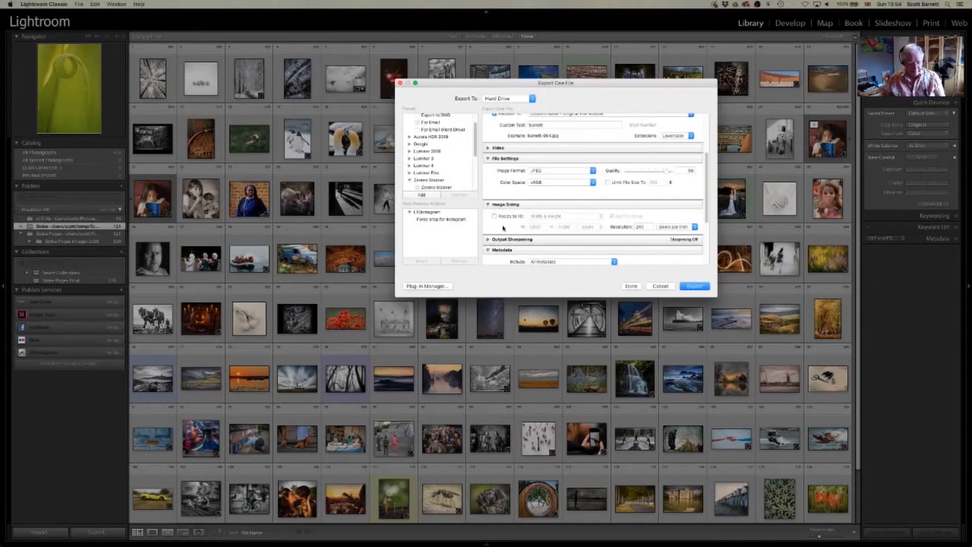
key("super+Tab")
key("super+Tab")
key("super+Tab")
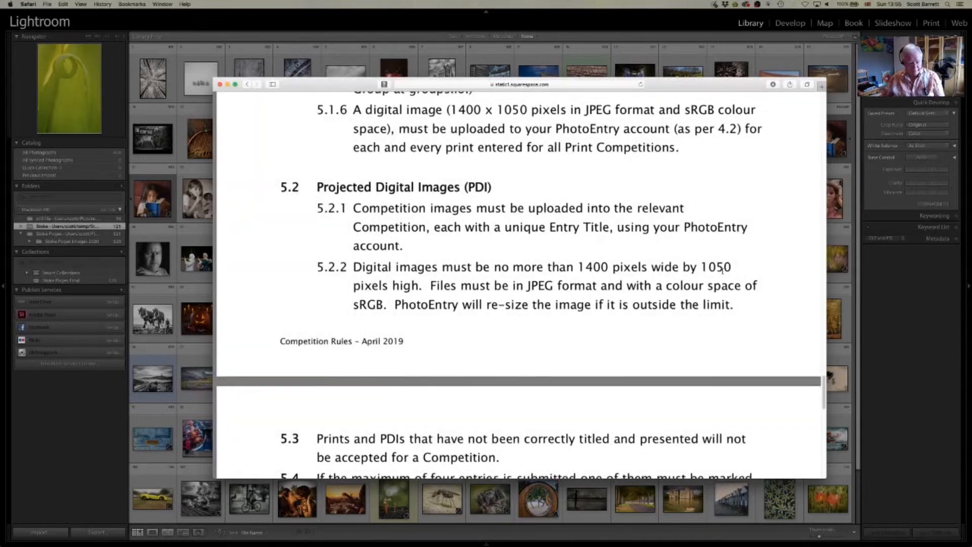
key("super+Tab")
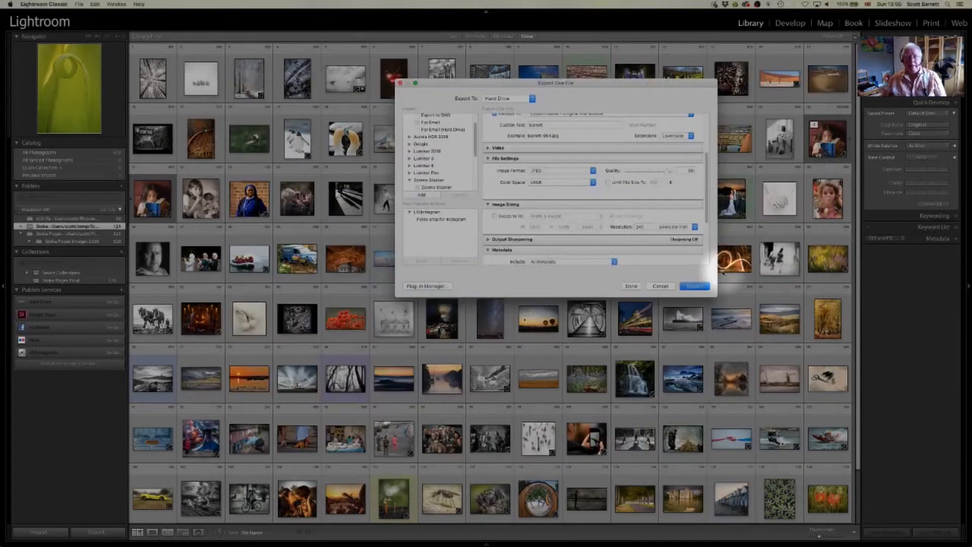
Step: Turn on Resize to Fit by Width & Height and set the size limit to 1400 by 1050 pixels
left_click(495, 216)
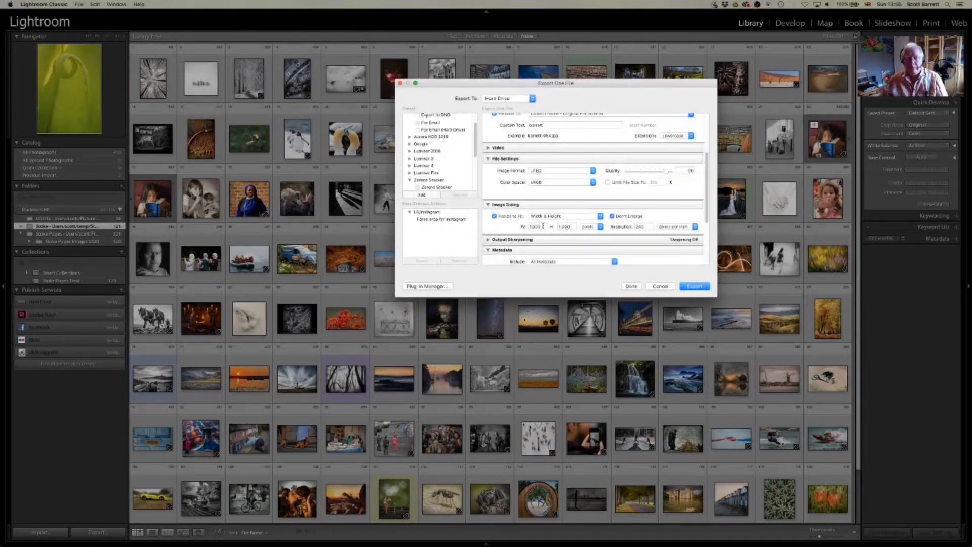
double_click(543, 226)
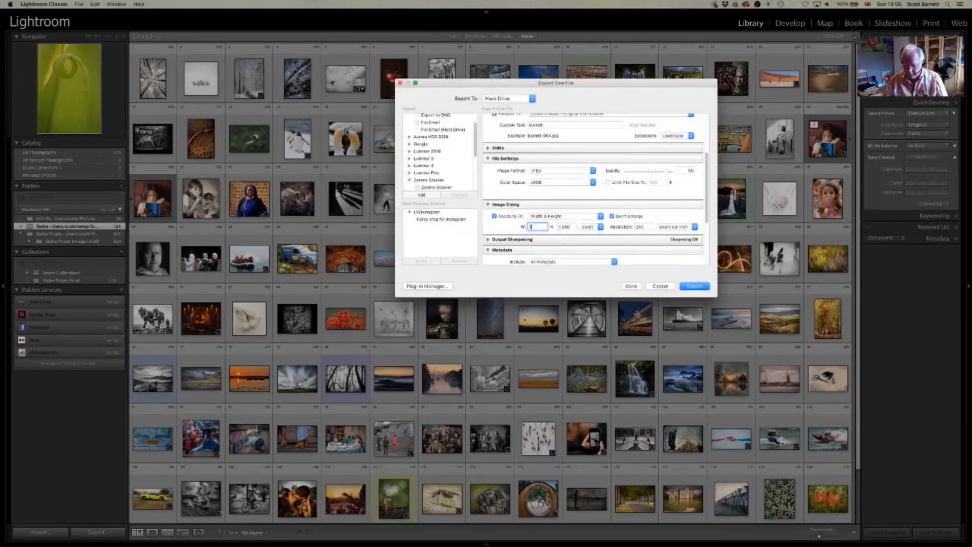
key("Tab")
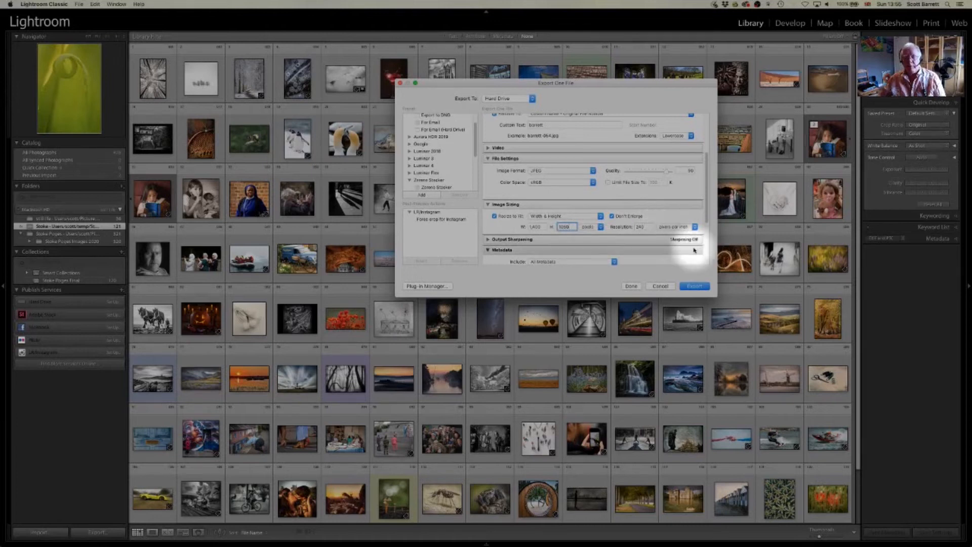
Step: Review the Output Sharpening options, leaving sharpening off, and set the included metadata to Copyright & Contact Info Only
left_click_drag(708, 209, 708, 249)
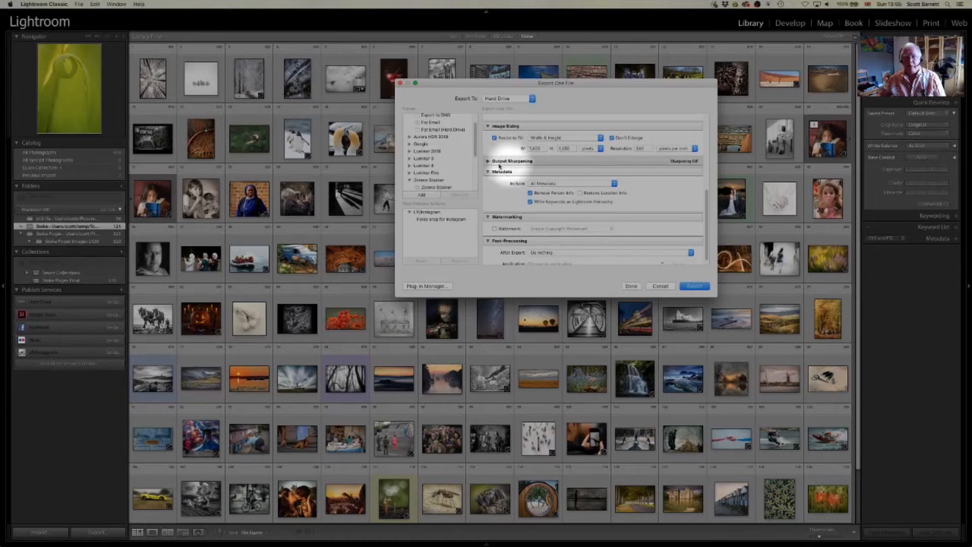
left_click(490, 161)
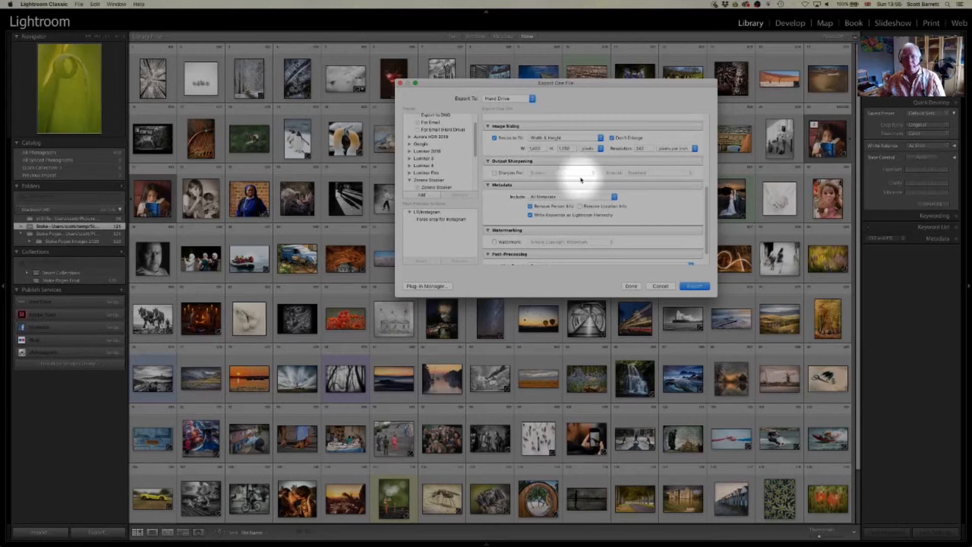
left_click(489, 161)
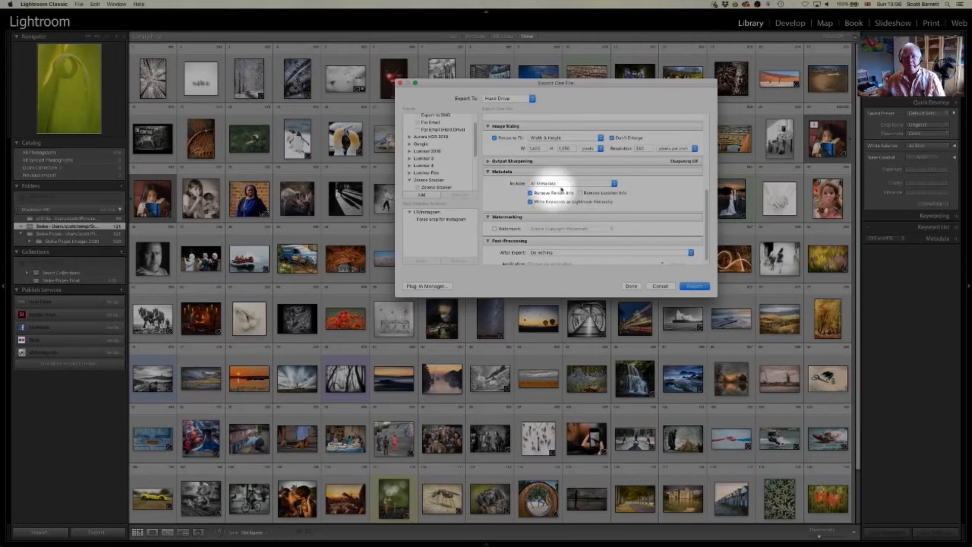
left_click(614, 184)
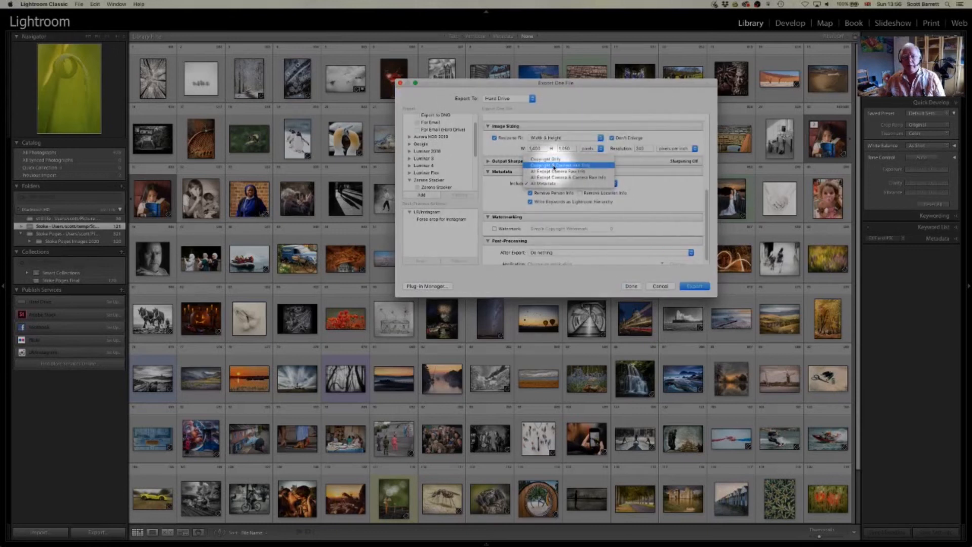
left_click(551, 166)
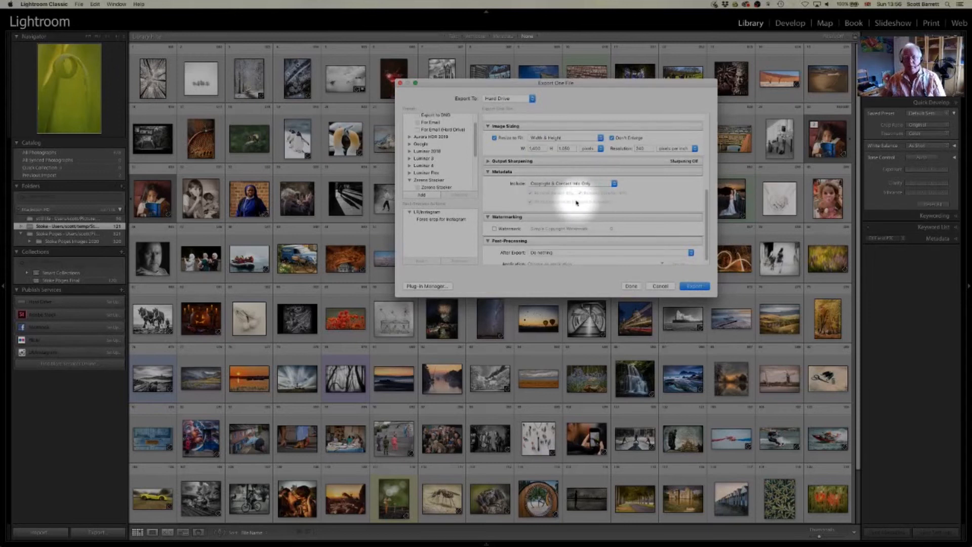
Step: Collapse the Watermarking settings and set the After Export action to Show in Finder
left_click(488, 217)
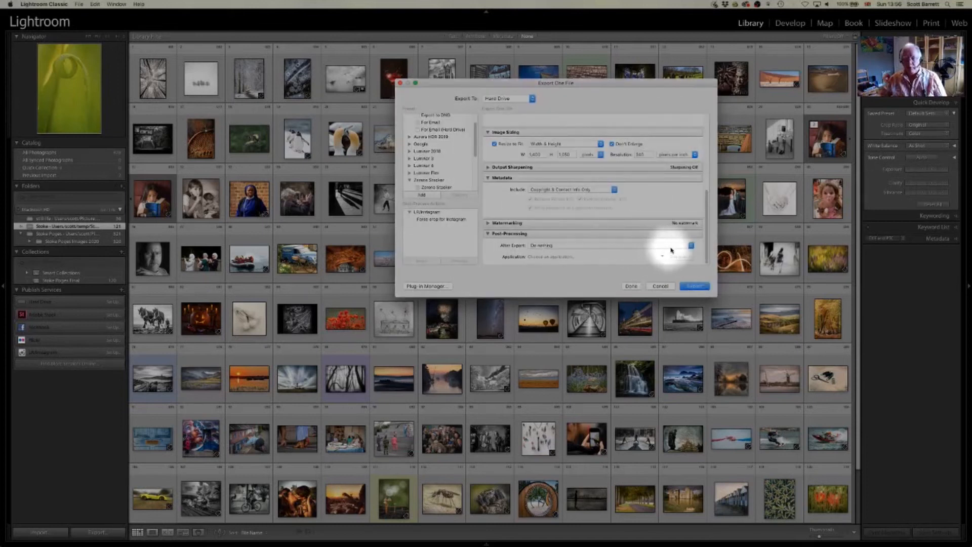
left_click(691, 246)
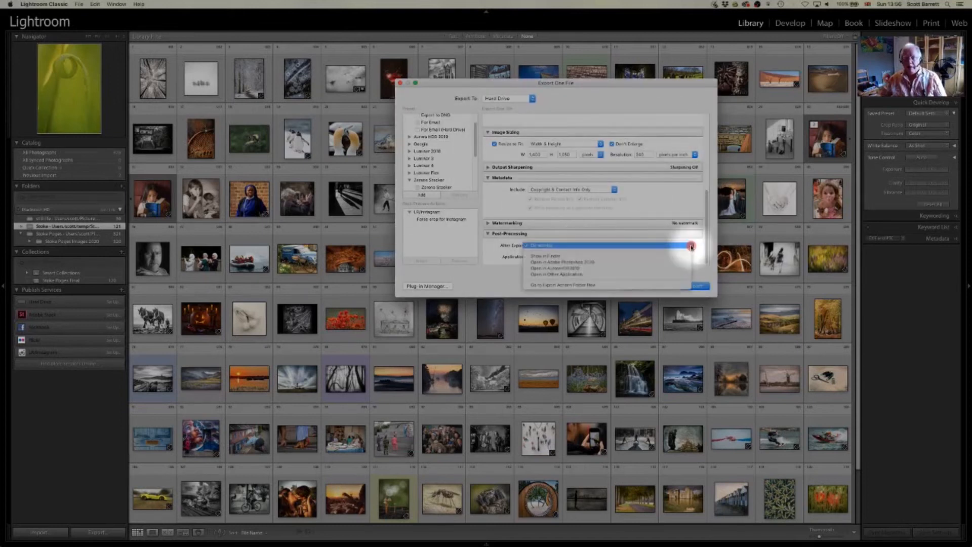
left_click(599, 257)
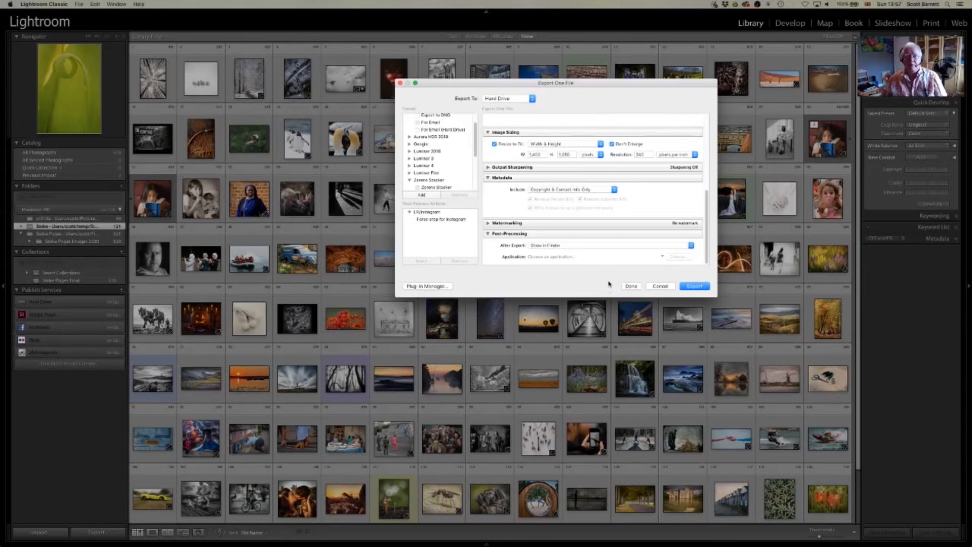
Step: Save the export settings as a preset named PhotoEntry in User Presets and close the export settings without exporting
left_click(422, 196)
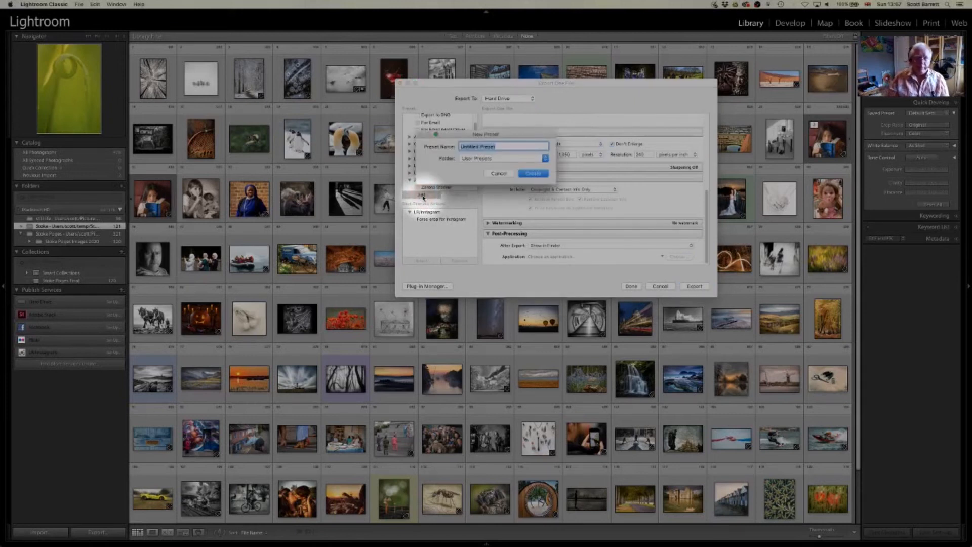
type("R")
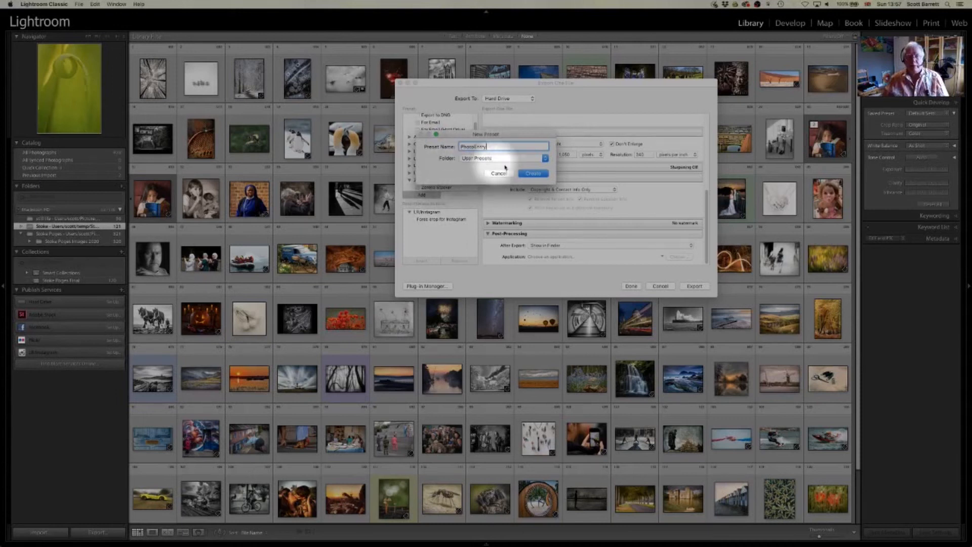
left_click(533, 174)
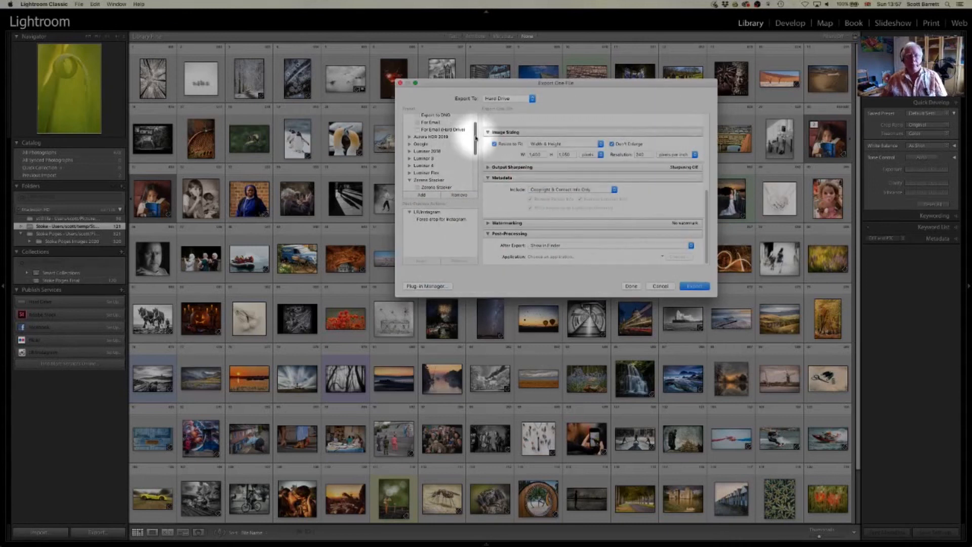
left_click_drag(475, 138, 474, 172)
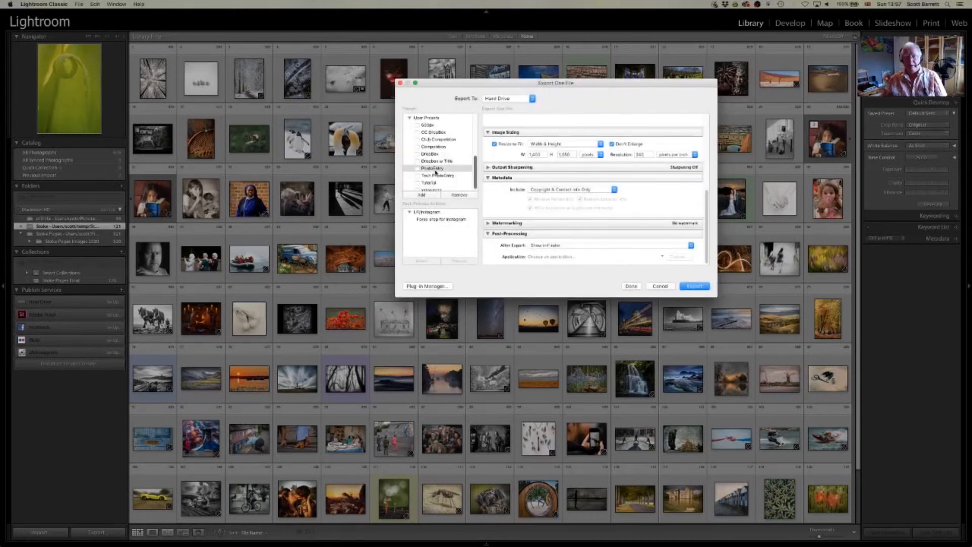
left_click(631, 286)
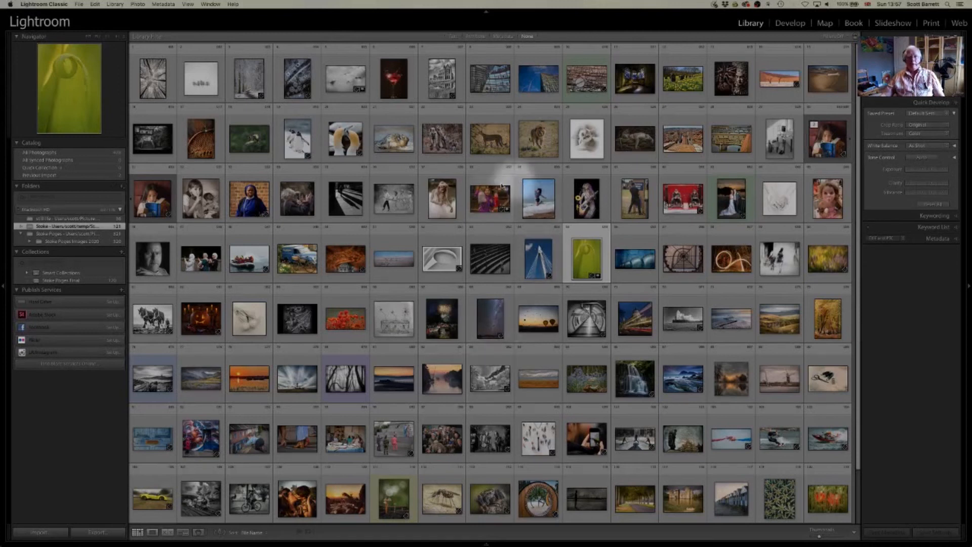
Step: Select the photo of the girl in purple, the green photo and the pale fifth-row photo together, and export them with the PhotoEntry preset
left_click(489, 199)
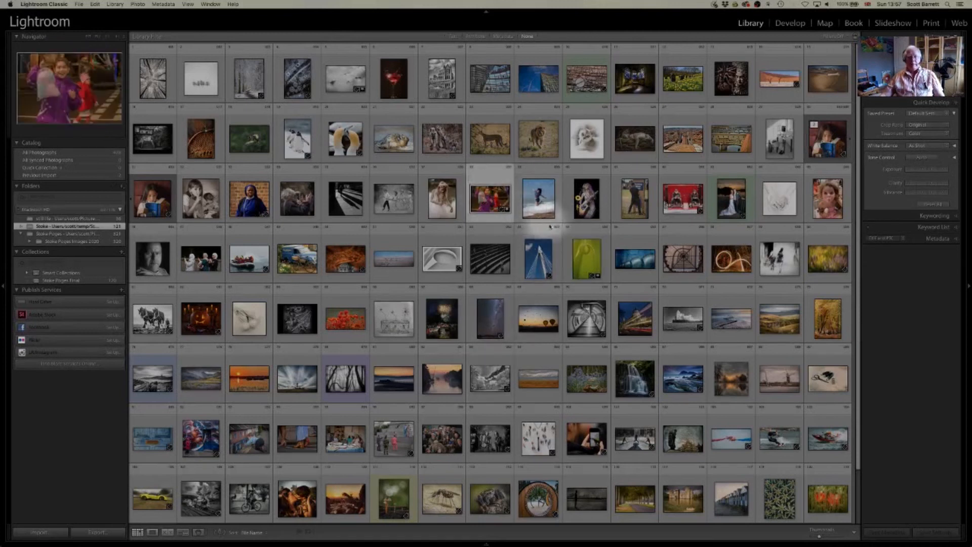
left_click(583, 264, "super")
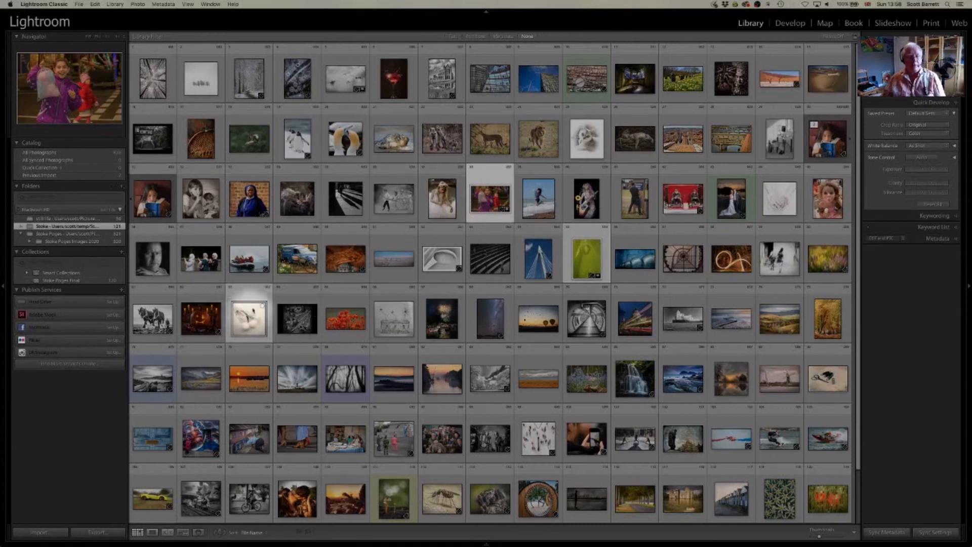
left_click(249, 296)
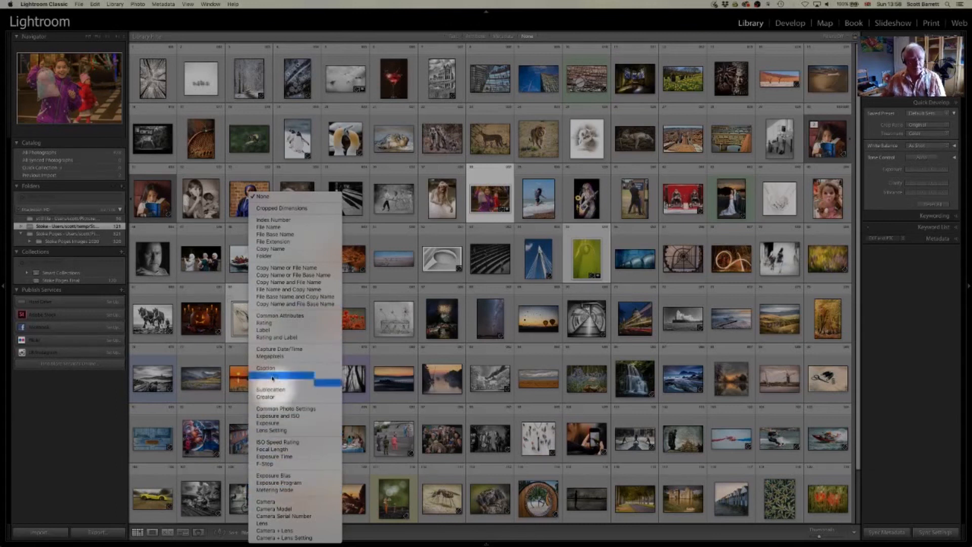
left_click(246, 295)
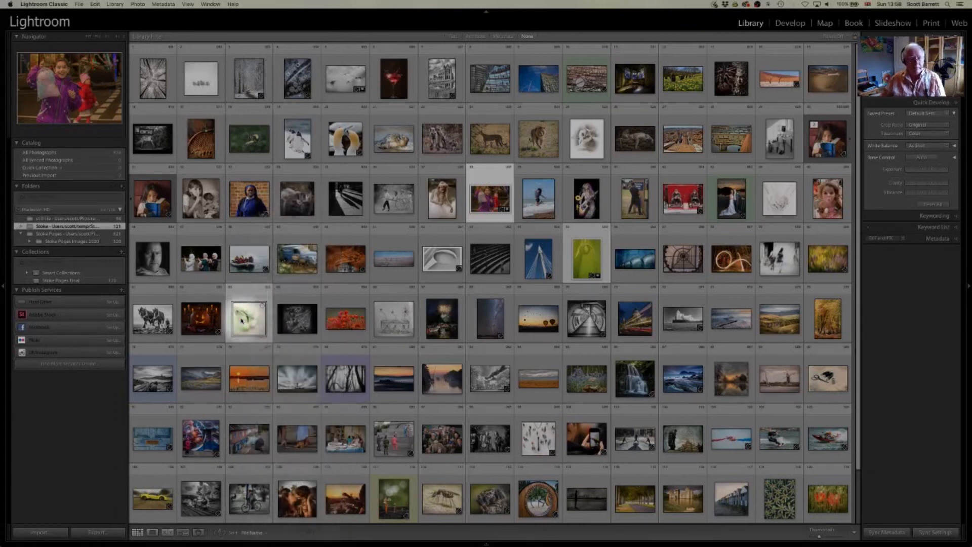
right_click(243, 295)
mouse_move(276, 503)
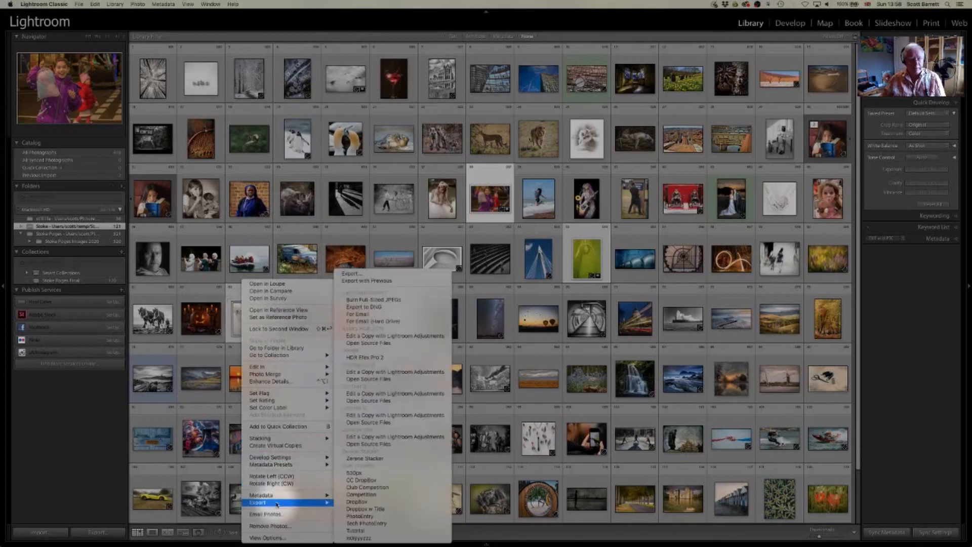
left_click(365, 517)
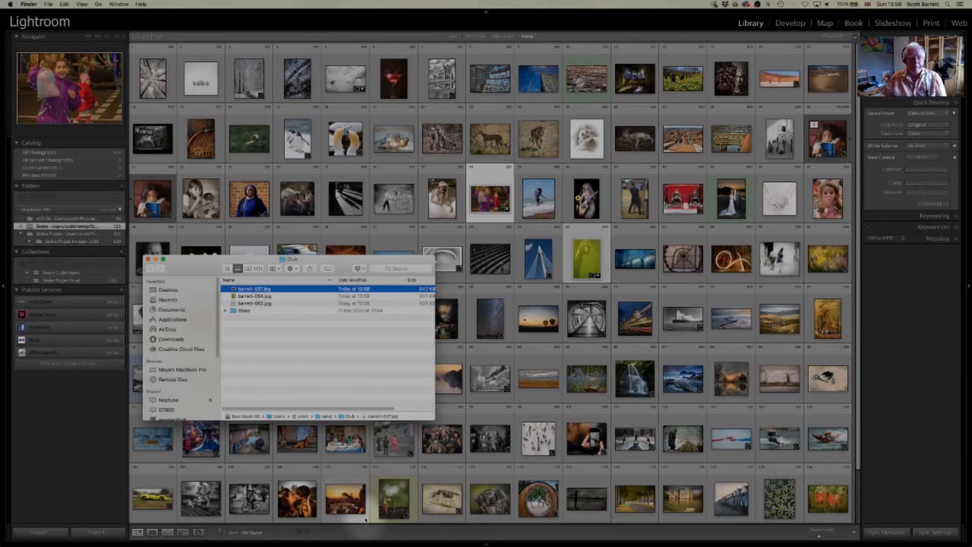
Step: Inspect the first exported JPEG's file size, dimensions and color profile in Finder, and close the info and folder windows
left_click(250, 291)
right_click(251, 291)
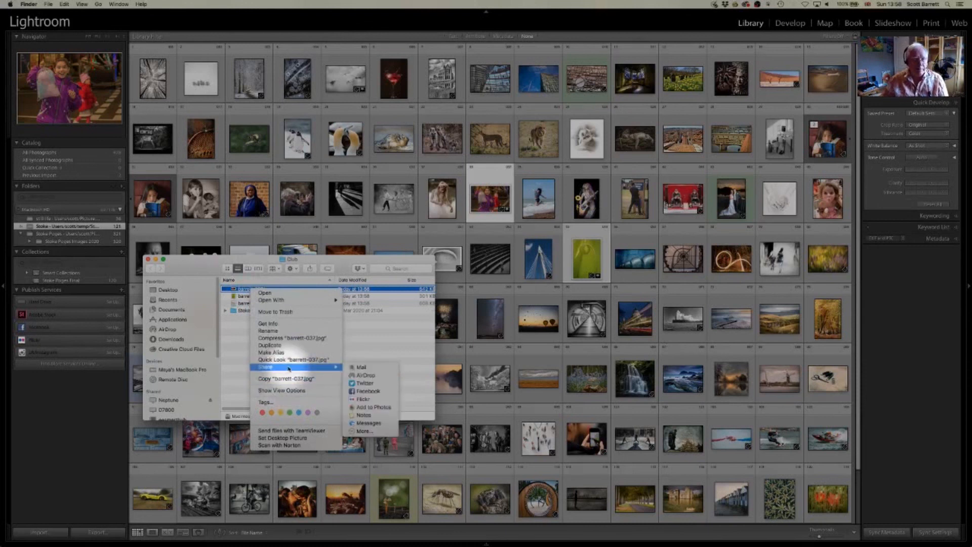
left_click(272, 323)
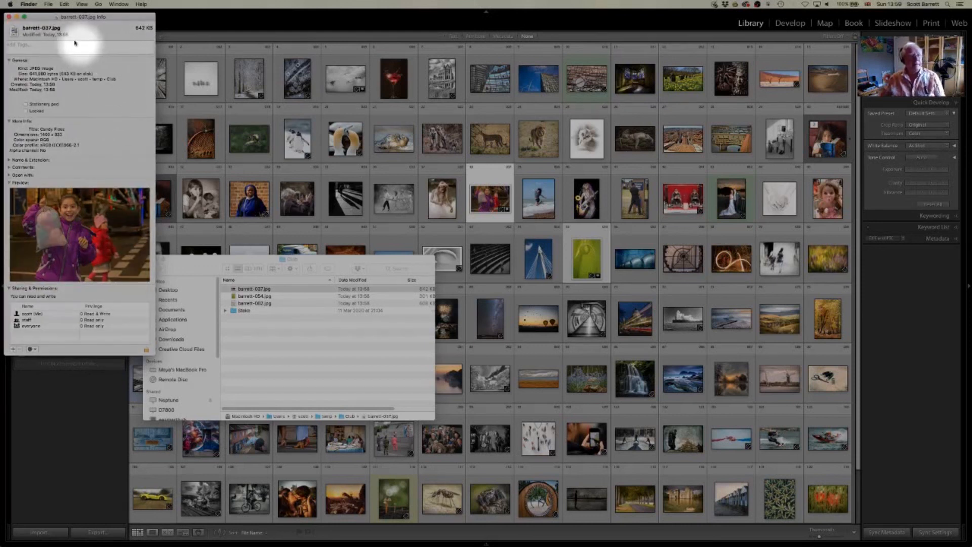
left_click(8, 16)
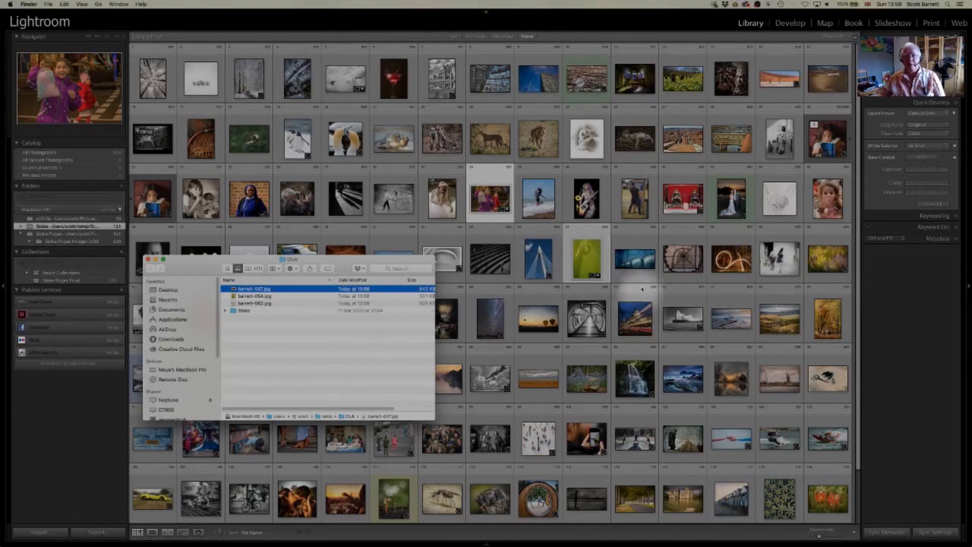
left_click(148, 258)
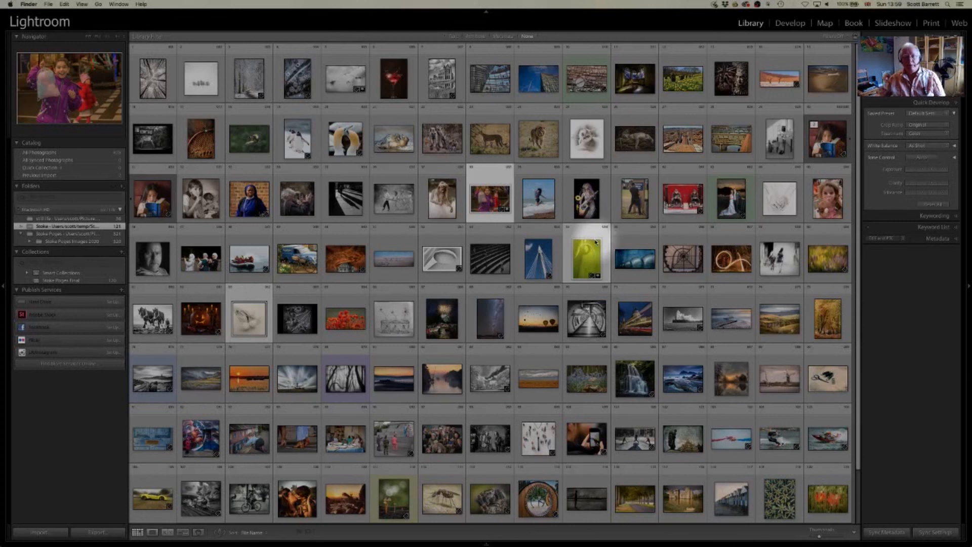